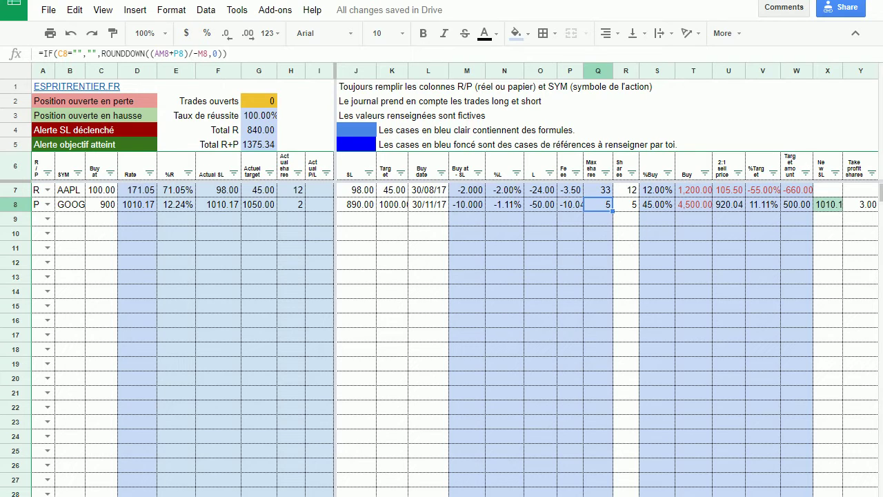
- Review the GOOG row's symbol, buy price, stop loss, target, maximum shares and shares cells
left_click(391, 308)
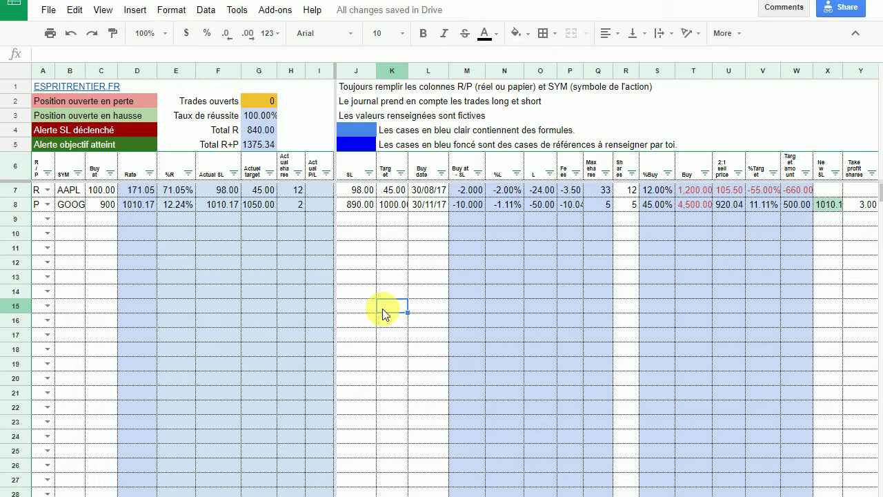
left_click(618, 208)
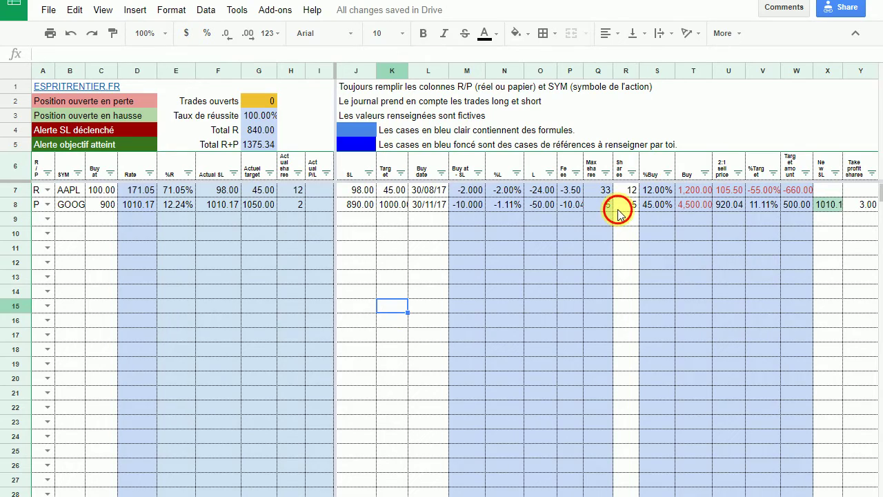
left_click(64, 204)
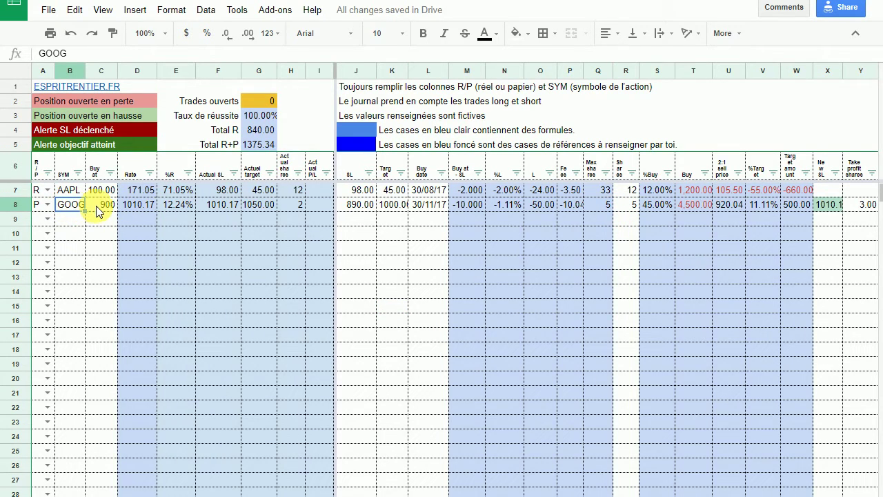
left_click(96, 206)
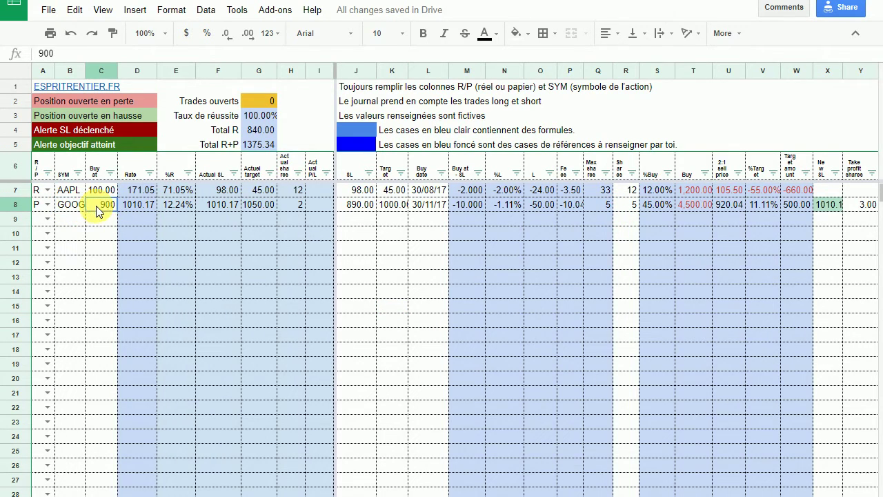
left_click(364, 208)
left_click(396, 211)
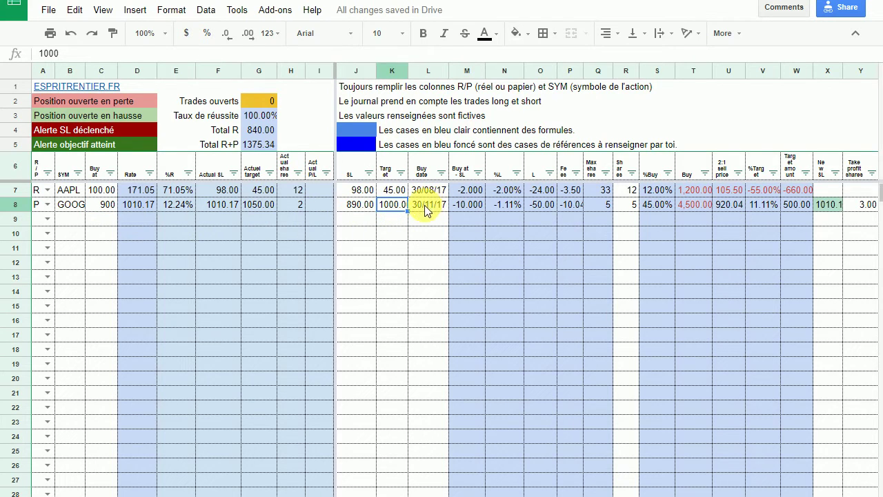
left_click(596, 205)
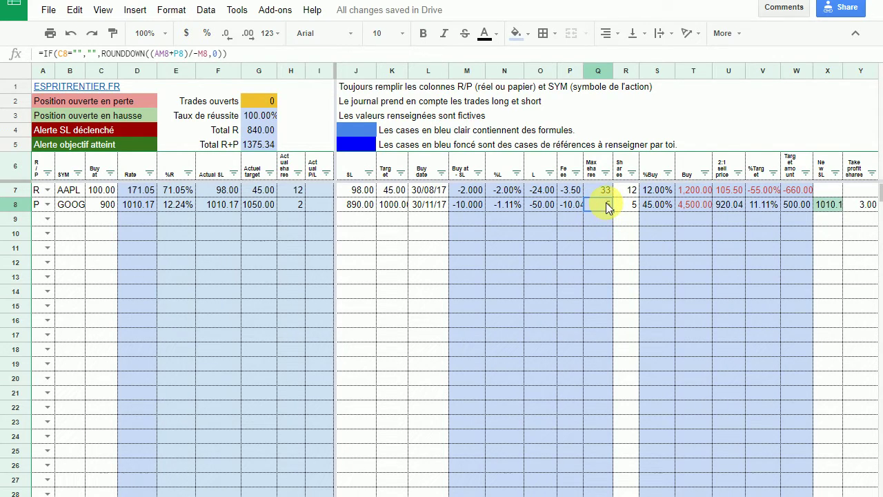
left_click(625, 205)
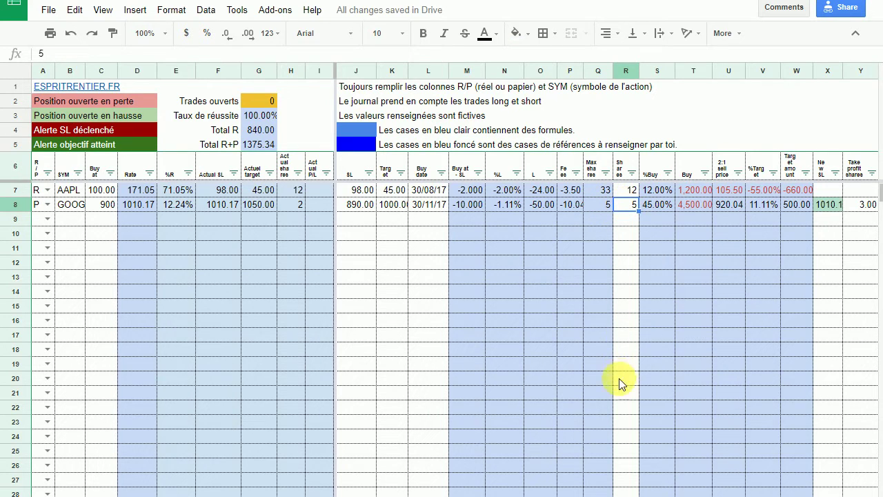
- Examine the reference Initial capital cell in row 5 of the calculation columns
scroll(607, 276, "right", 10)
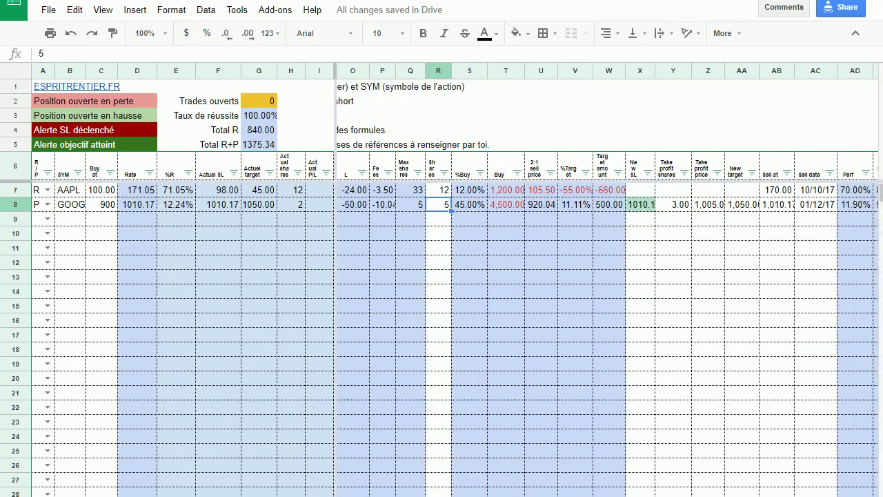
scroll(607, 276, "right", 8)
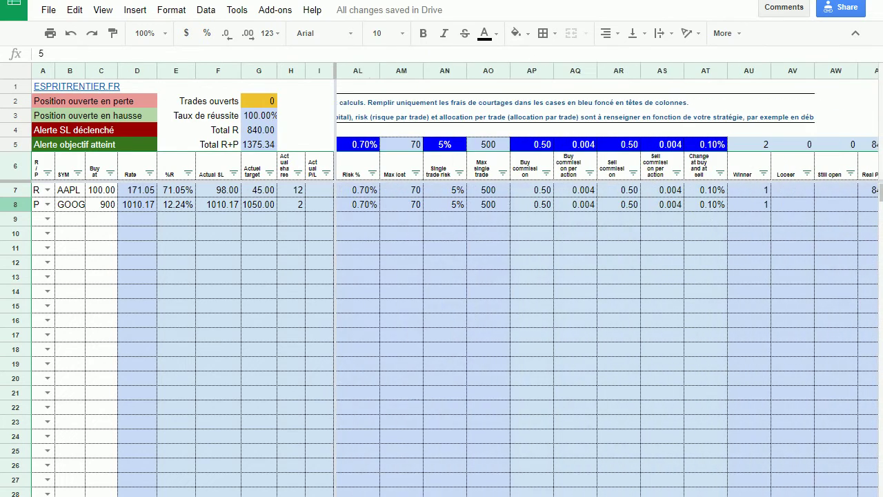
scroll(606, 276, "left", 3)
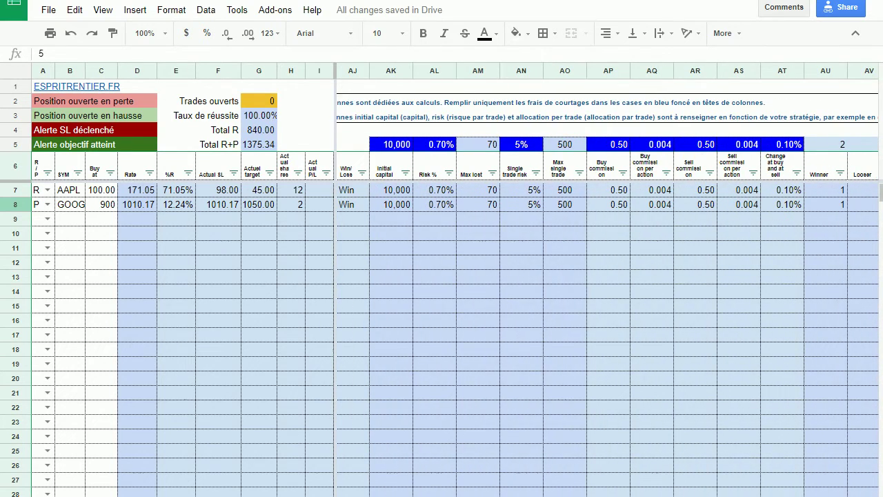
left_click(379, 141)
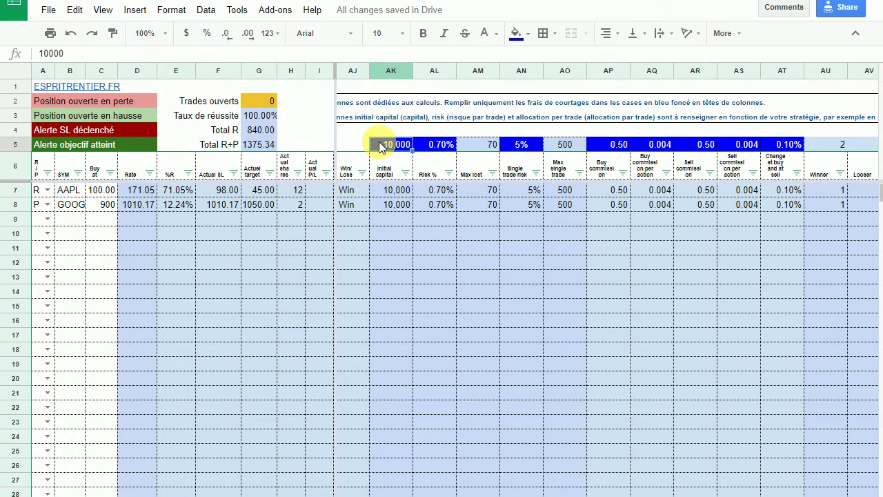
- Set the reference Risk % in row 5 to 1% and inspect the Max lost formula beside it
left_click(424, 147)
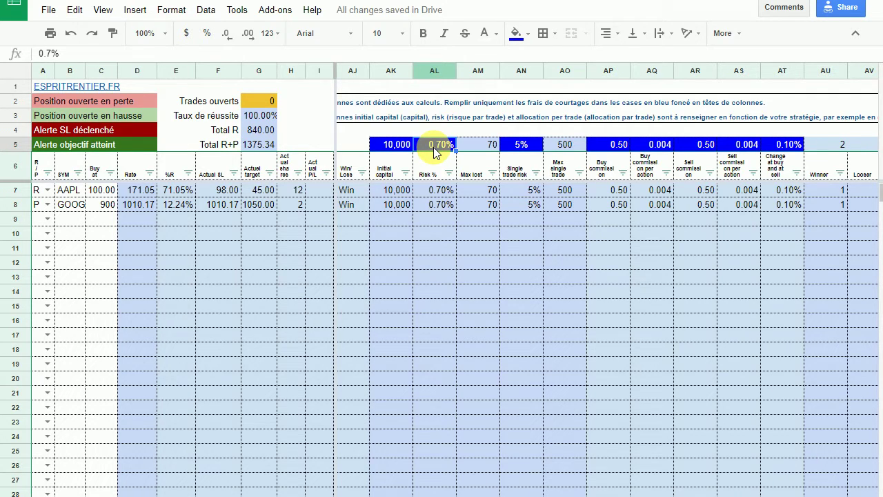
type("1%")
key("Return")
left_click(433, 147)
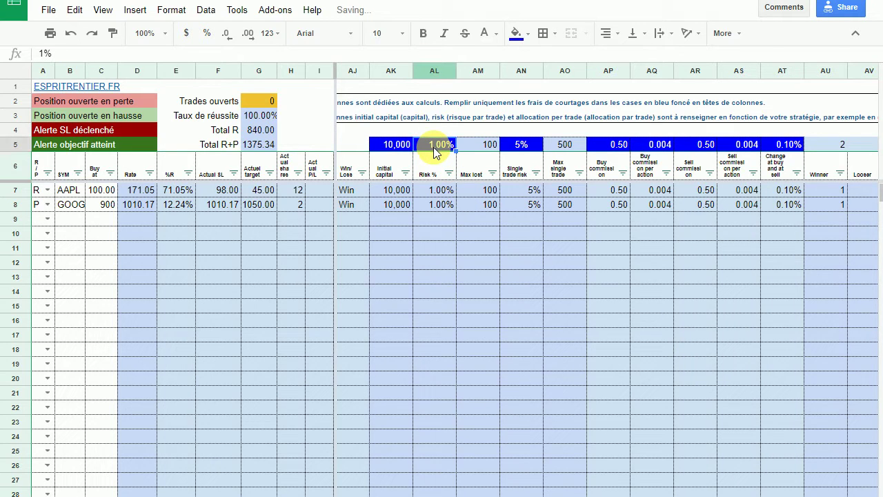
key("Right")
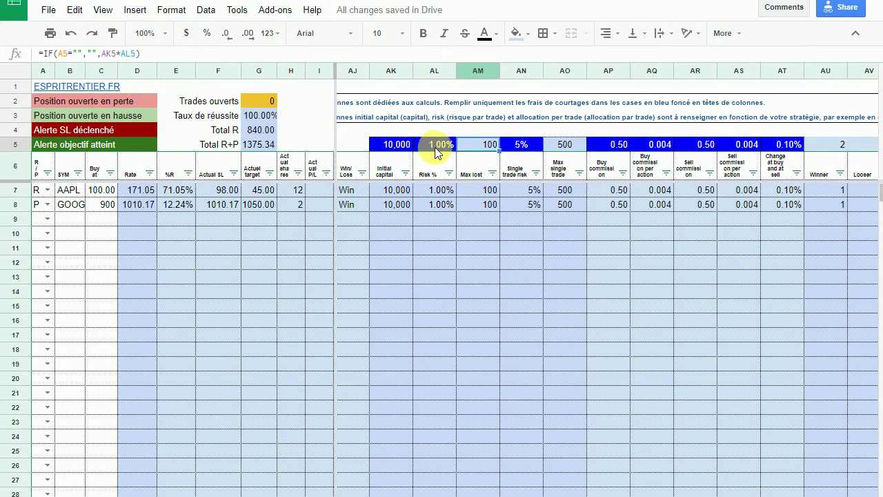
left_click(392, 147)
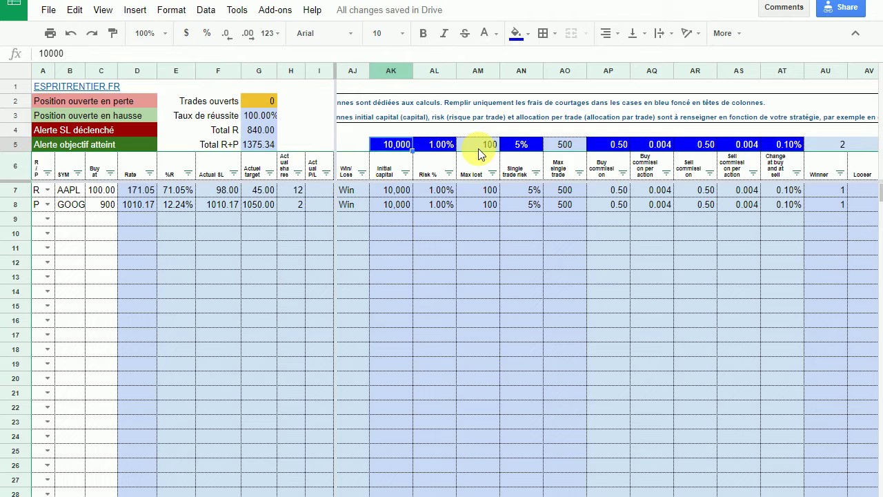
- Set the reference Risk % in row 5 to 0.5% and check the Max lost formula against the initial capital
left_click(436, 150)
type("0.")
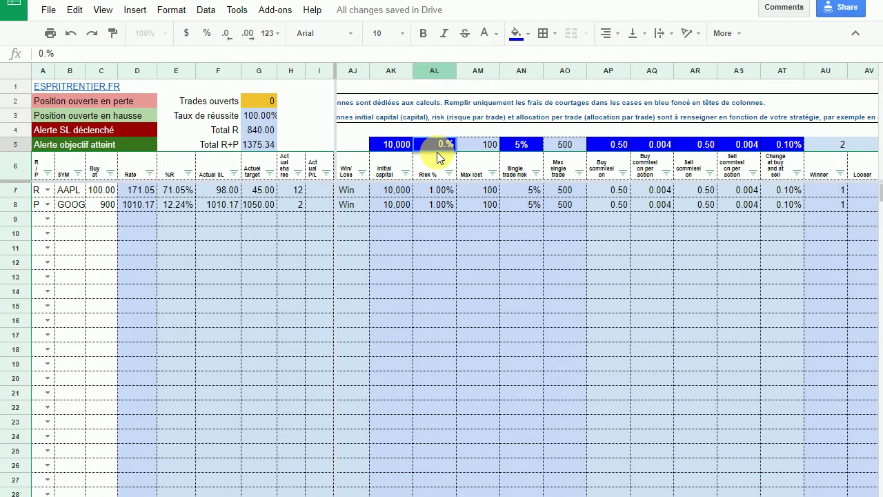
type("5")
key("Return")
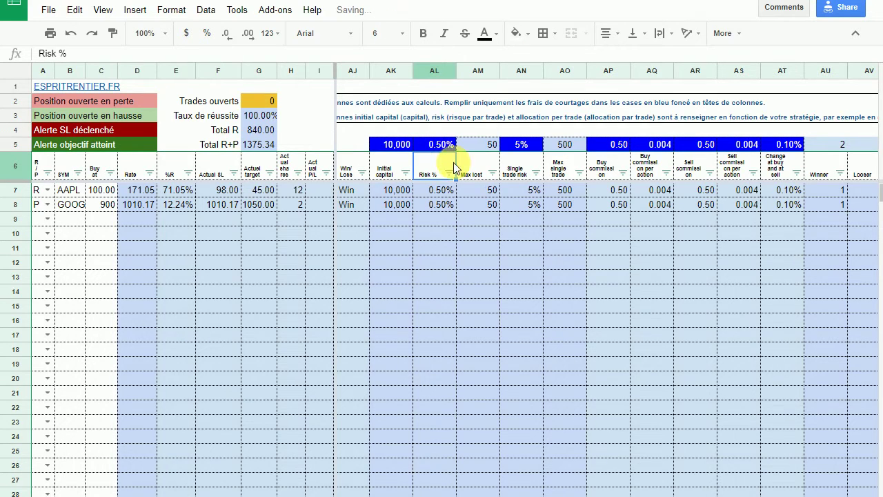
left_click(476, 146)
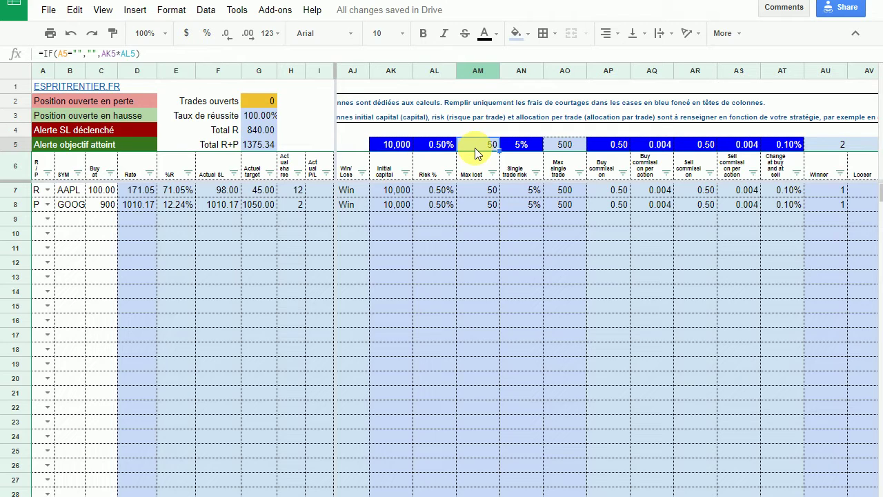
left_click_drag(394, 142, 424, 152)
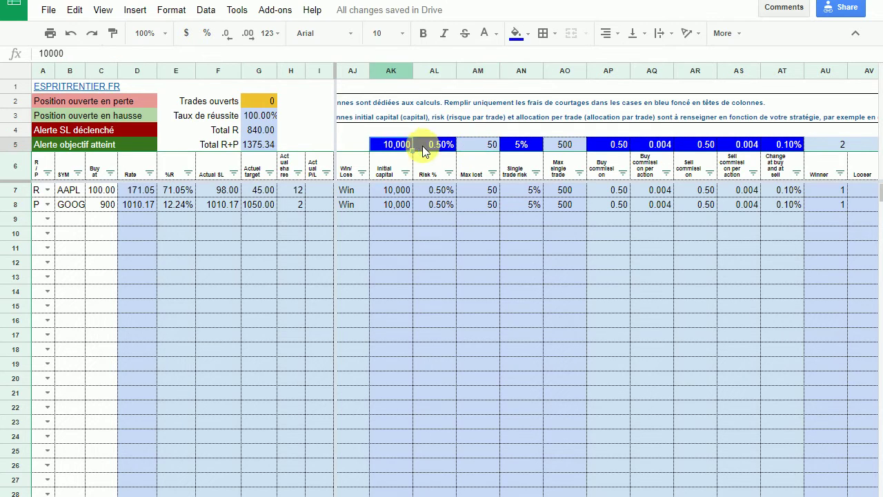
left_click(465, 145)
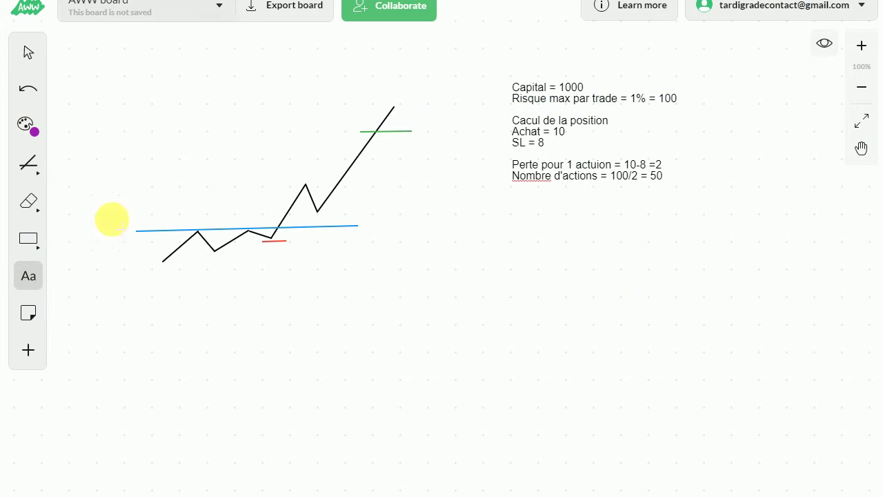
- On the AWW whiteboard, draw a freehand blue arrow to the price breakout and circle the 100 maximum risk per trade
key("Return")
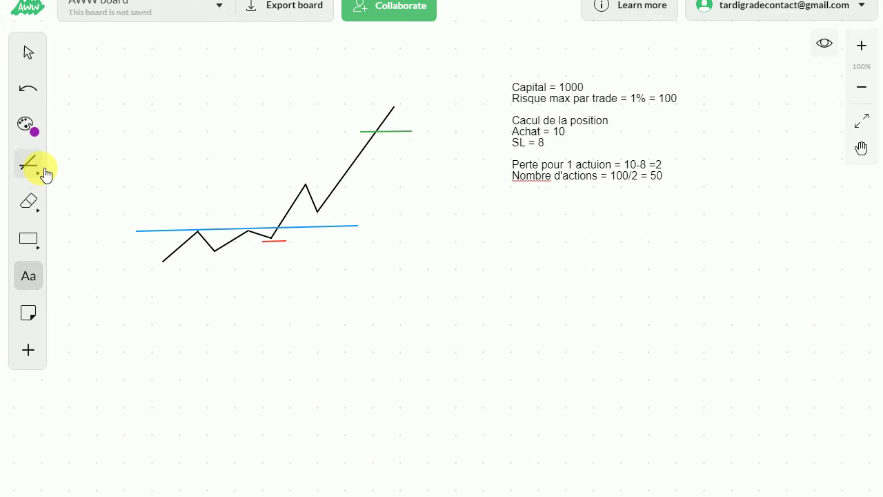
left_click(38, 243)
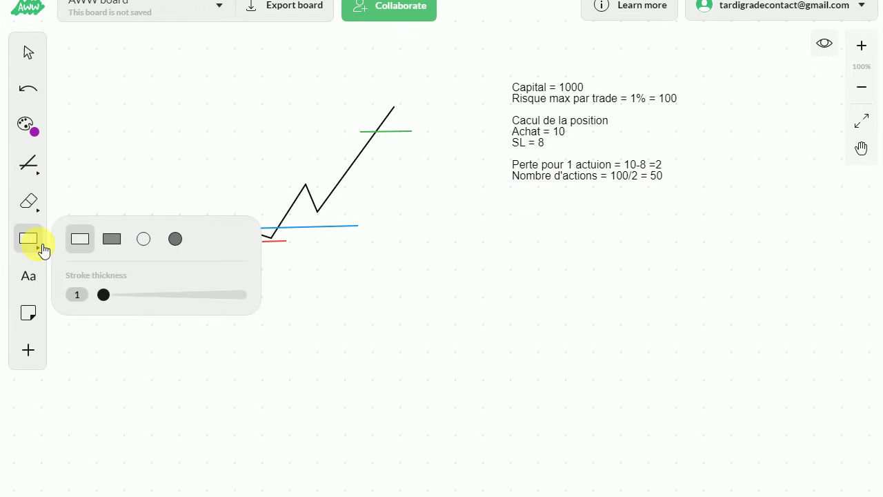
left_click(39, 177)
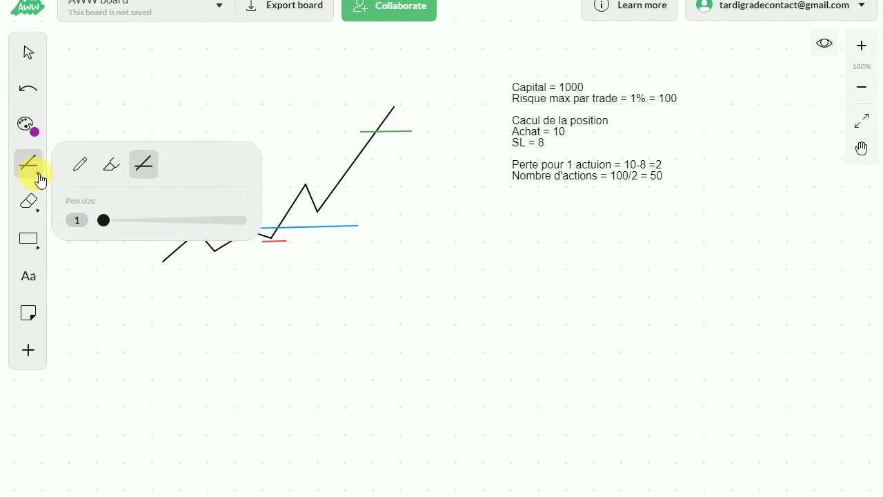
left_click(77, 165)
left_click(31, 126)
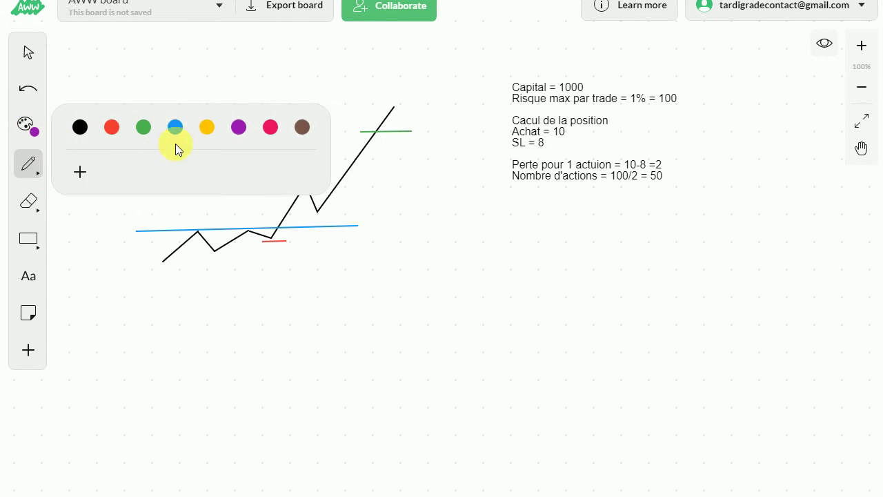
left_click(177, 126)
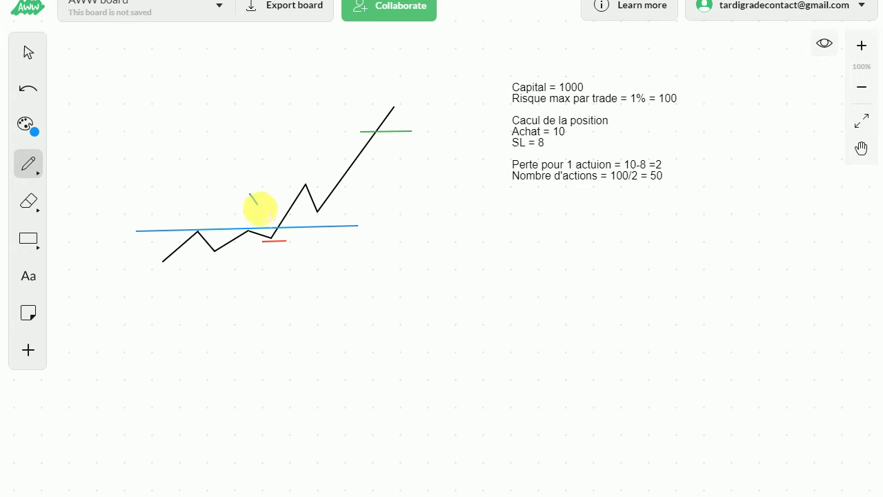
mouse_move(250, 194)
left_mouse_down()
mouse_move(268, 216)
mouse_move(260, 217)
mouse_move(277, 225)
left_mouse_up()
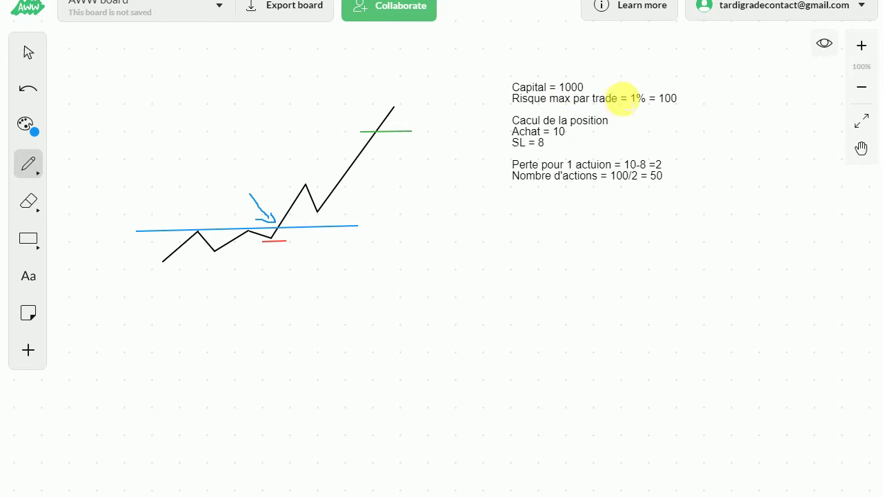
left_click_drag(668, 87, 681, 91)
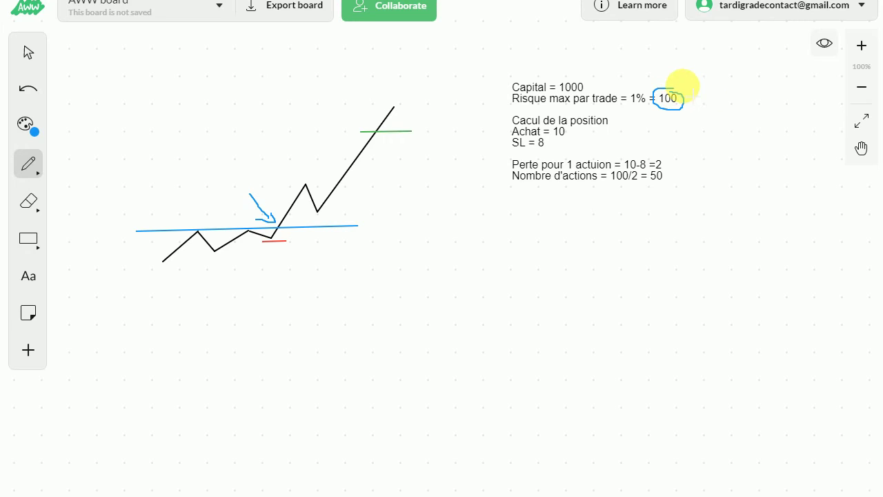